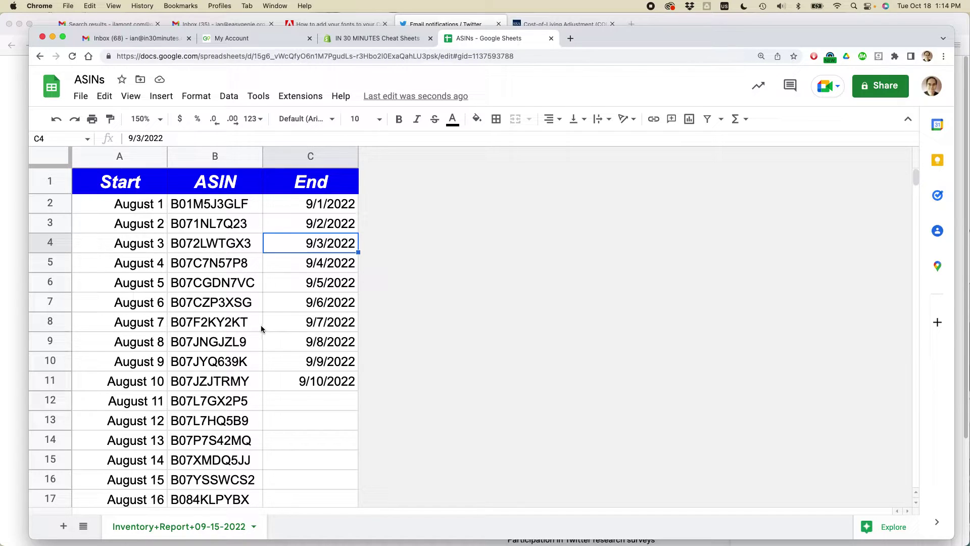
Step: Undo the end-date fill from the Edit menu, leaving only 9/1/2022 under End
click(327, 399)
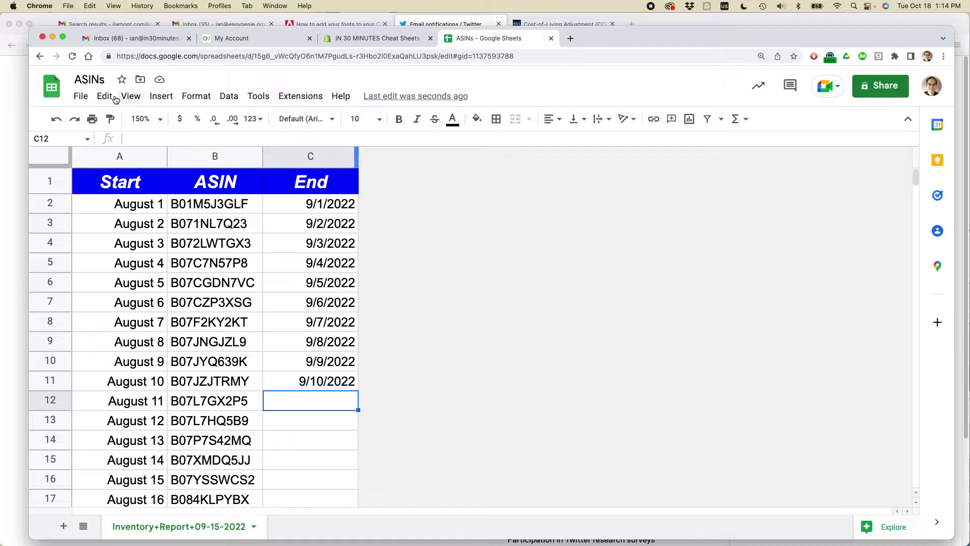
click(106, 96)
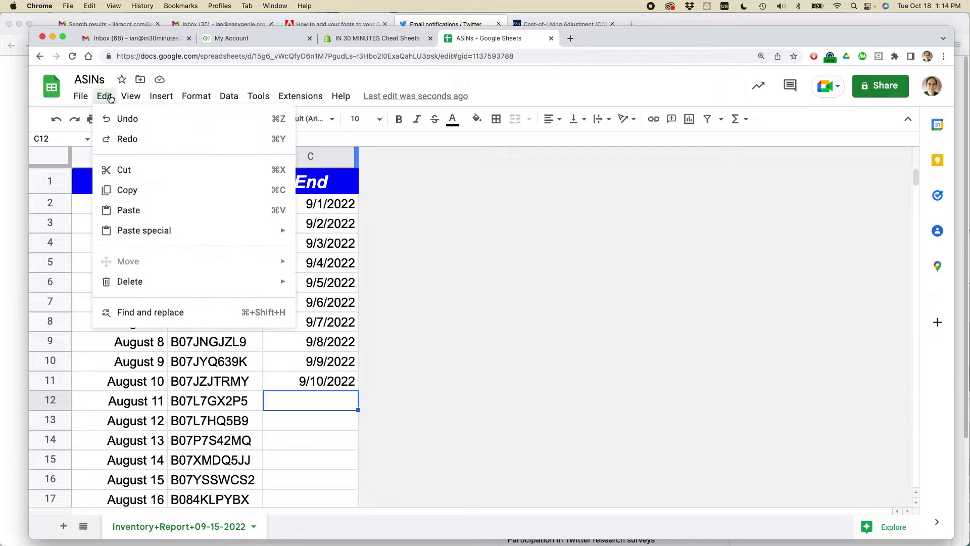
click(126, 119)
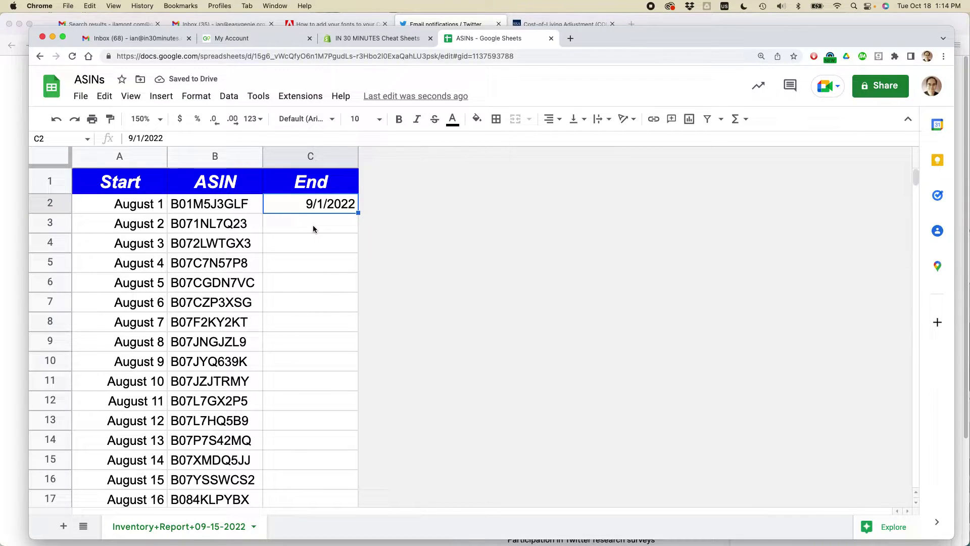
click(104, 96)
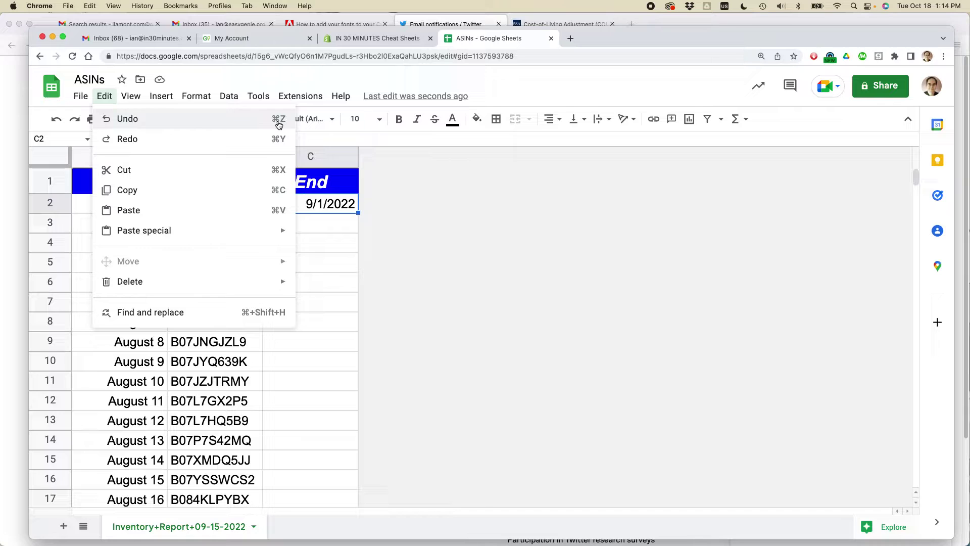
Step: Undo the filled Start dates with repeated Cmd+Z, keeping only August 1–3 in column A
click(439, 195)
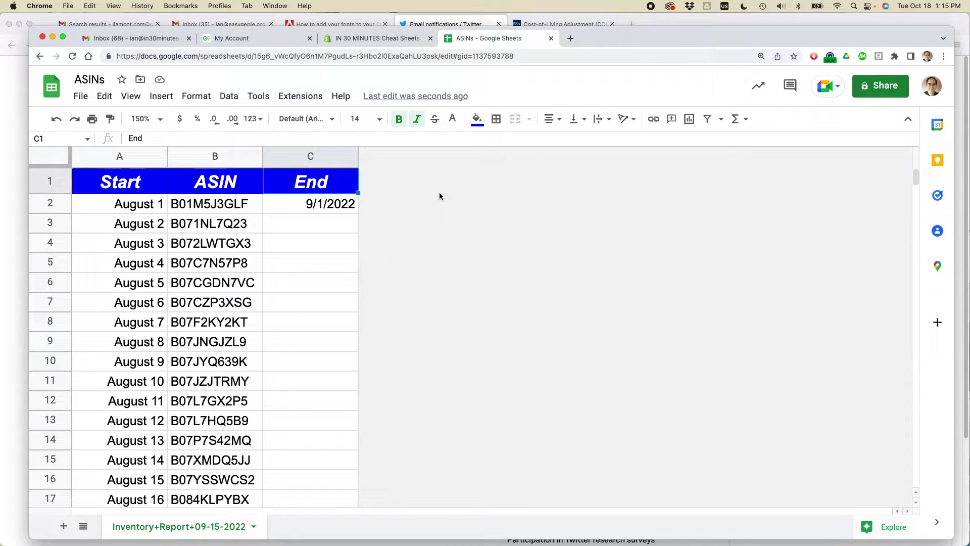
key(super+z)
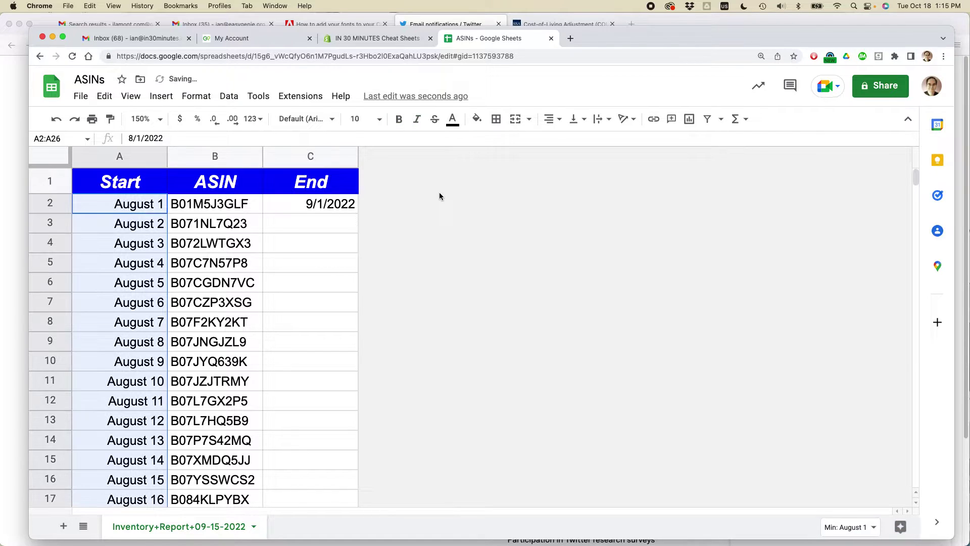
key(super+z)
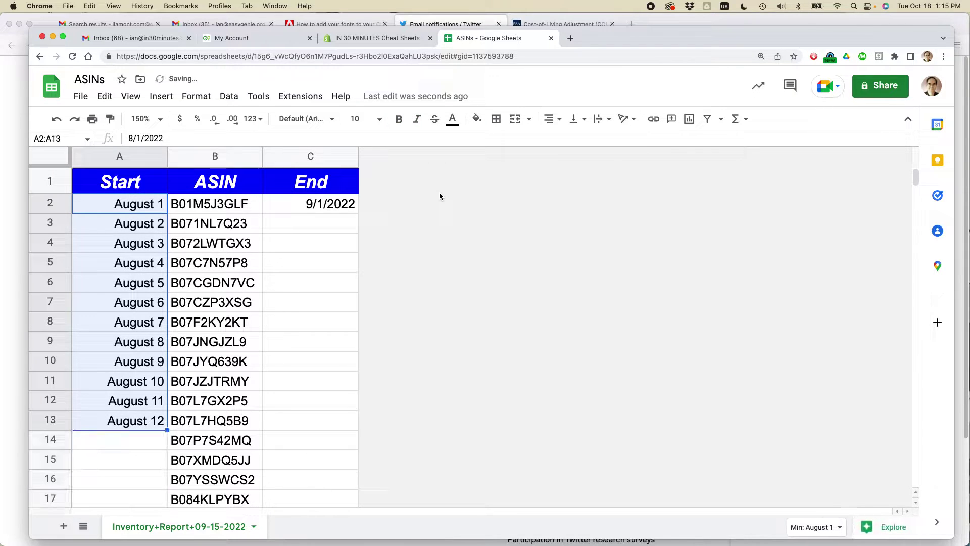
key(super+z)
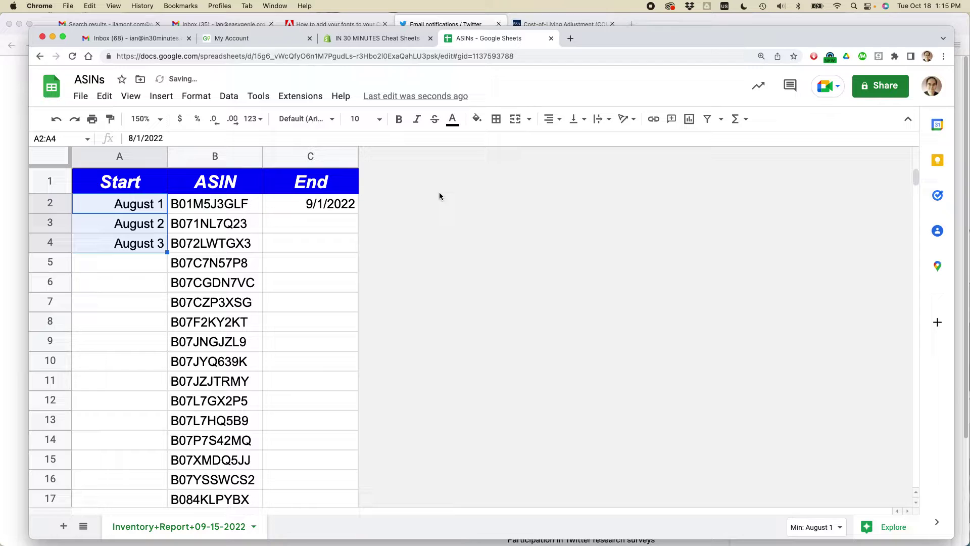
key(super+z)
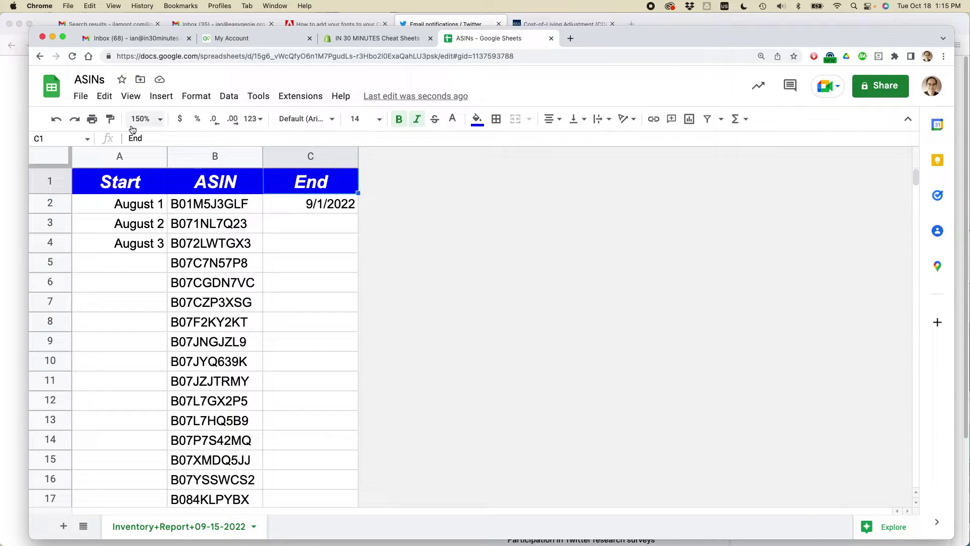
click(80, 96)
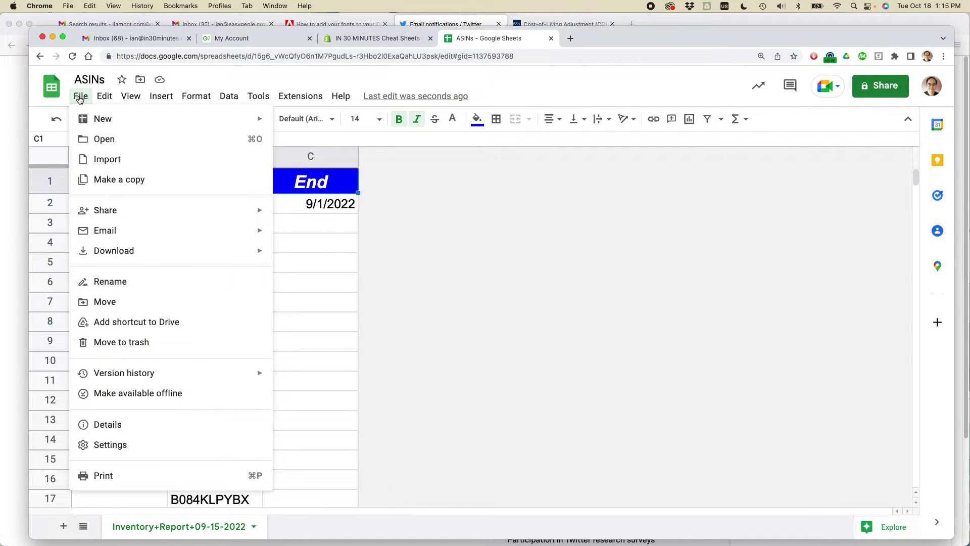
mouse_move(124, 373)
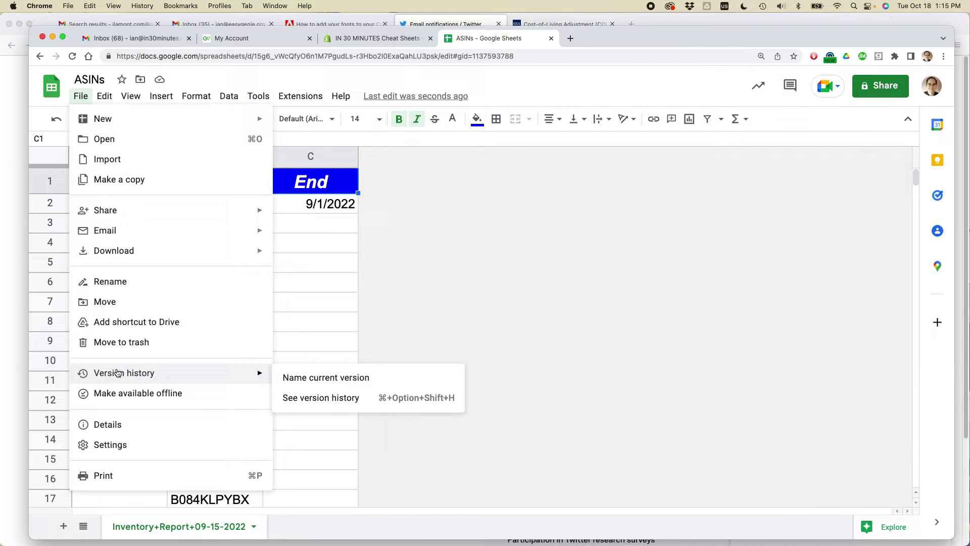
Step: Restore today's October 18, 1:04 PM version from version history, leaving only August 1
click(356, 404)
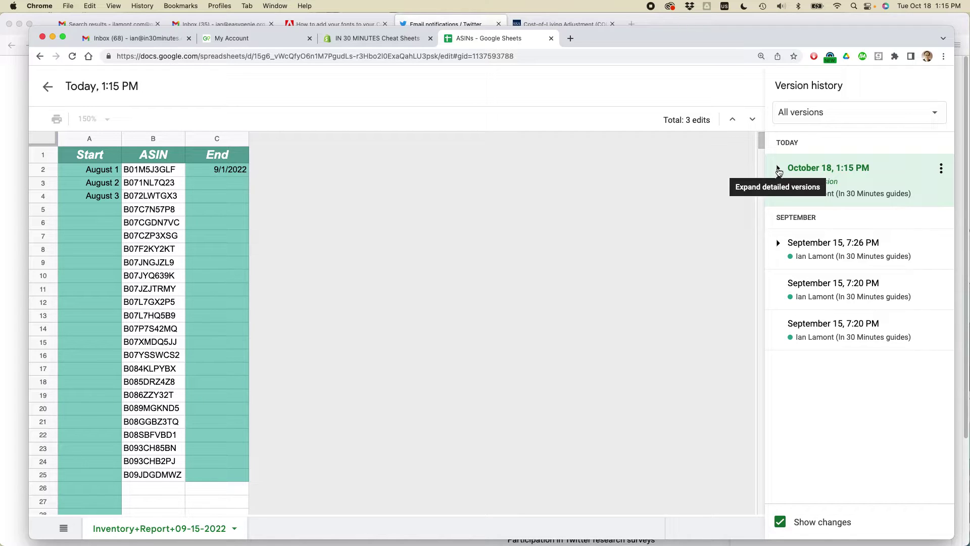
click(779, 170)
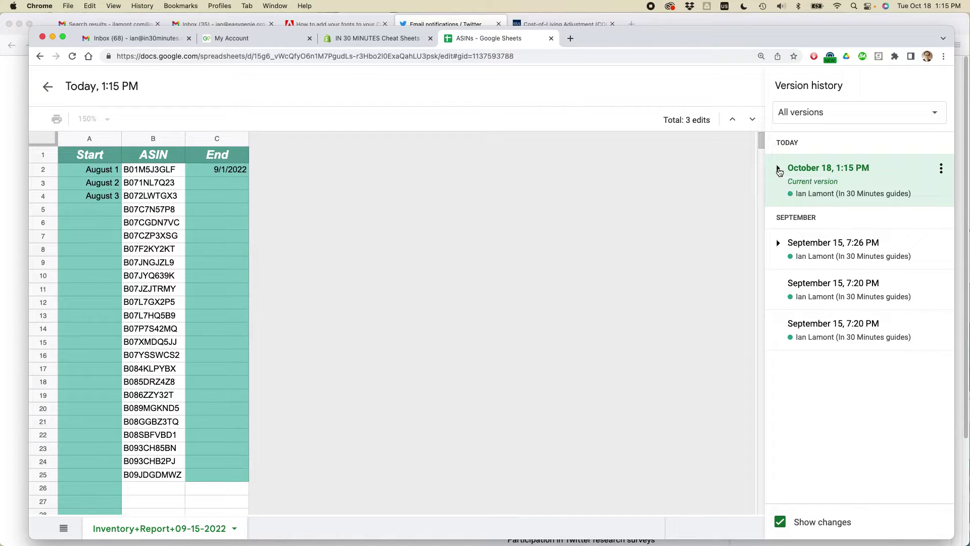
scroll(847, 272, down, 2)
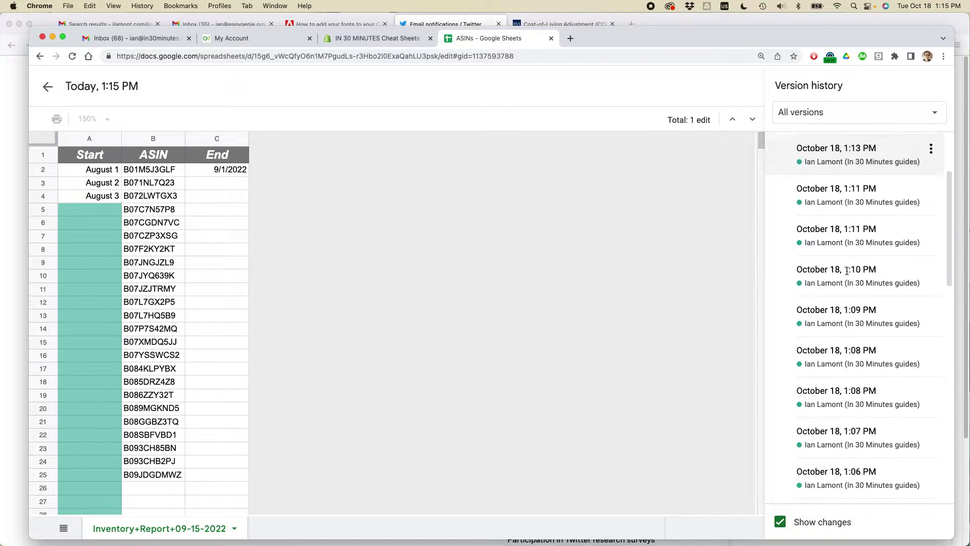
scroll(847, 272, down, 2)
scroll(847, 274, down, 2)
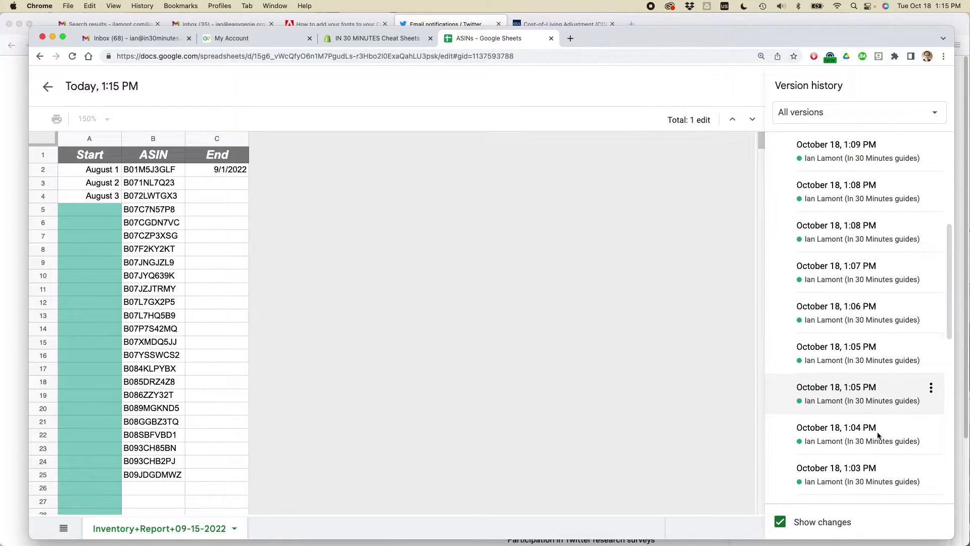
click(899, 431)
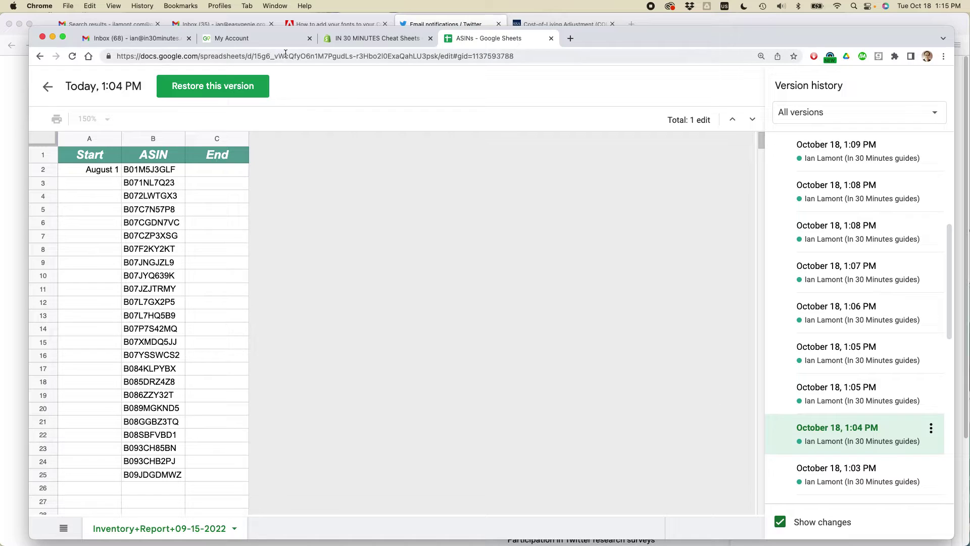
click(218, 88)
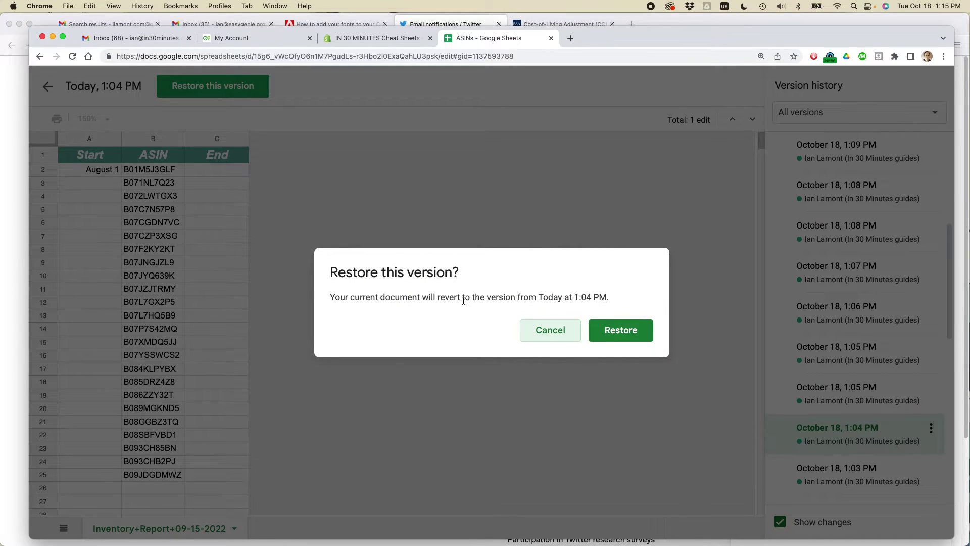
click(621, 330)
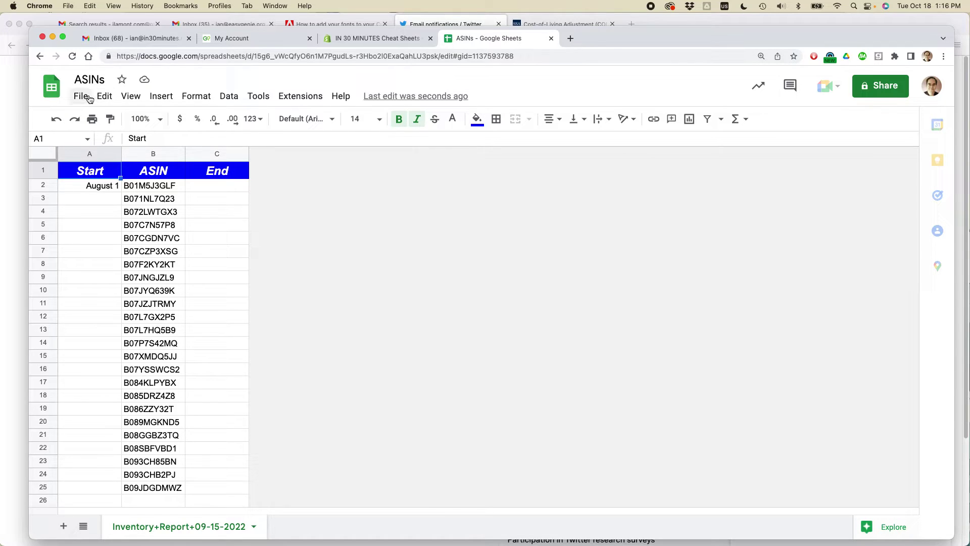
Step: Preview a September 15, 7:26 PM sub-version in version history and start restoring it
click(81, 96)
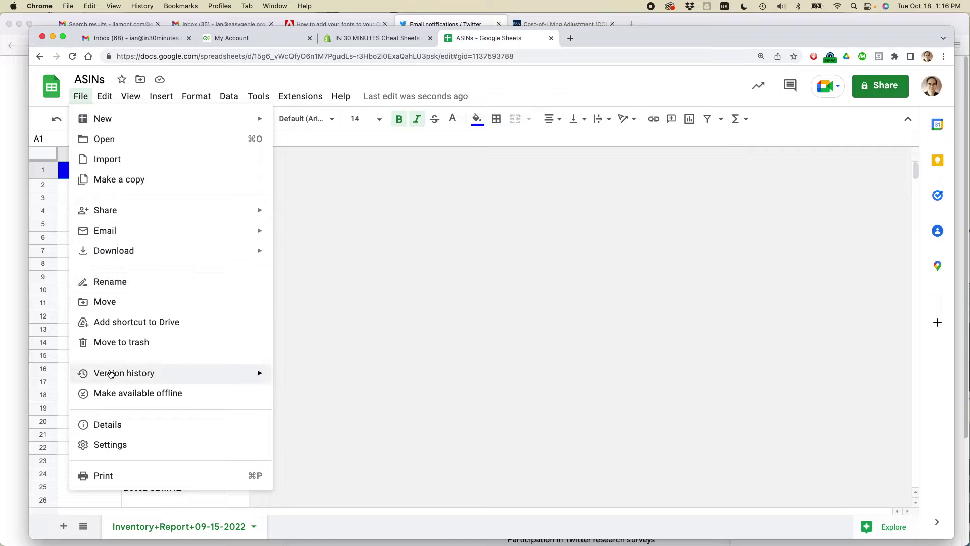
mouse_move(123, 372)
click(334, 399)
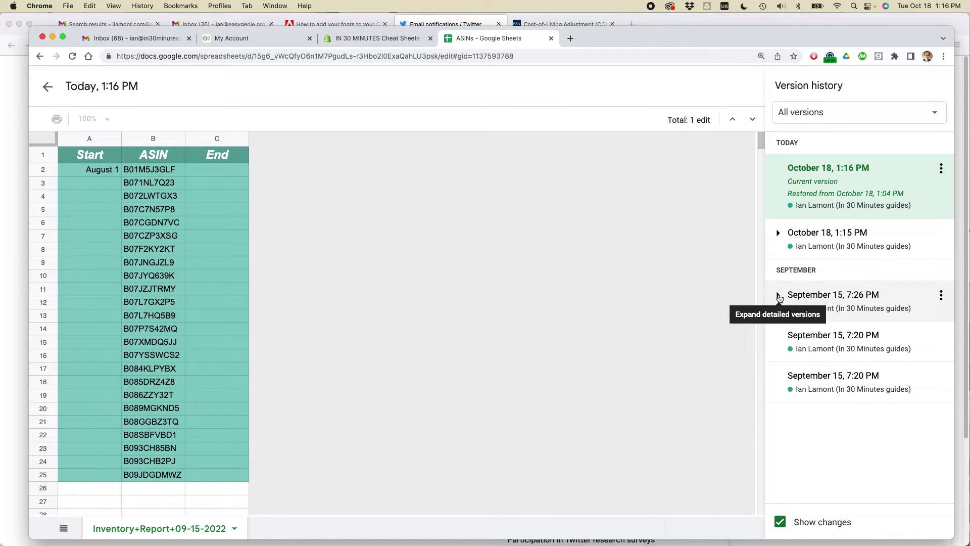
click(779, 296)
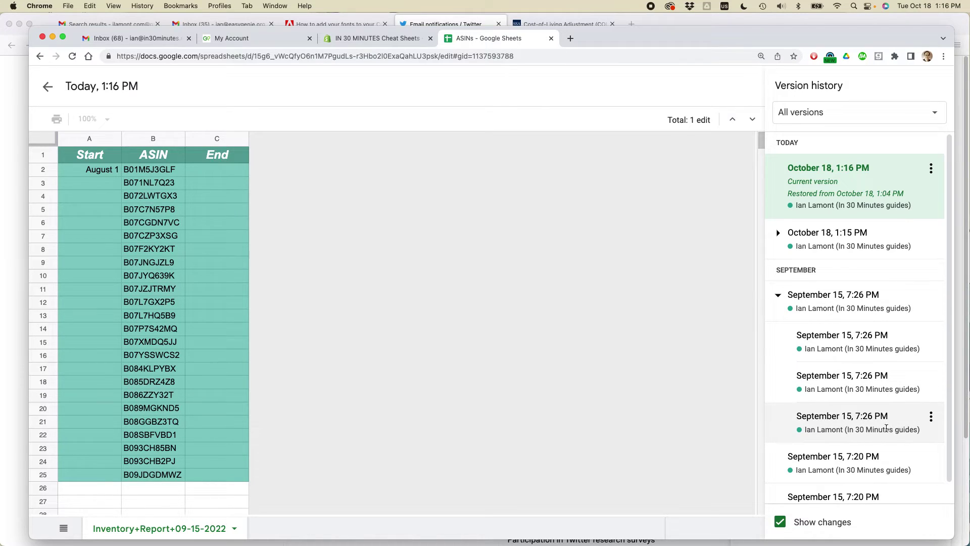
click(887, 419)
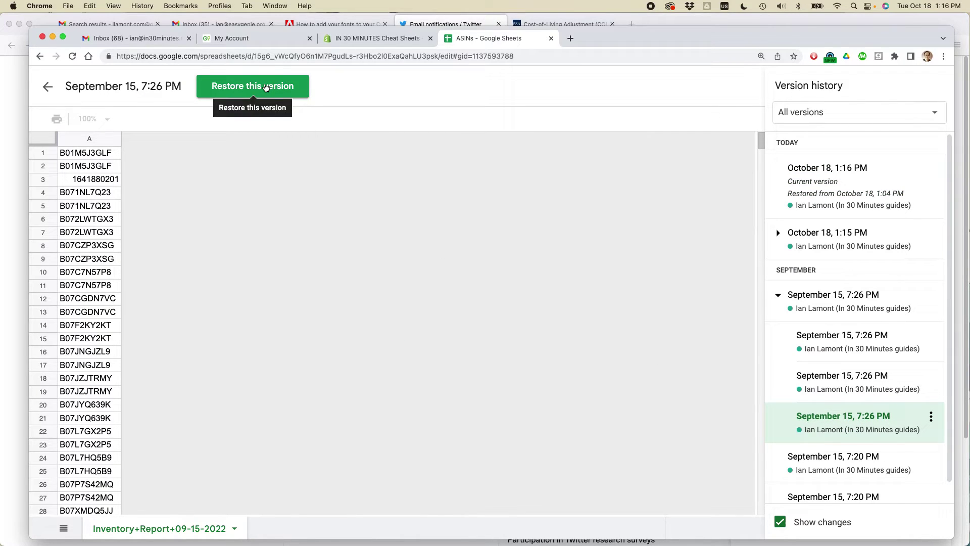
click(265, 88)
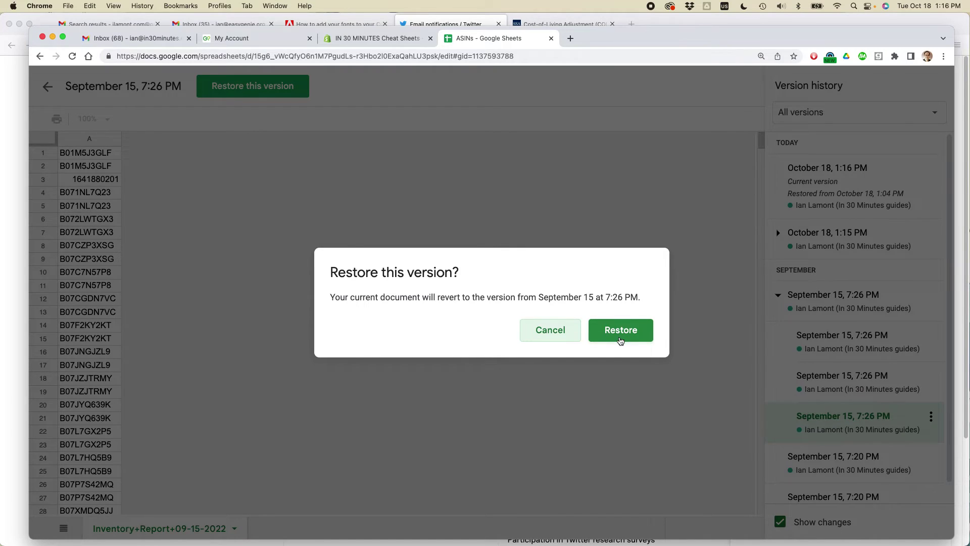
Step: Switch with Cmd+Tab to Safari's in30minutes.biz Google Cheat Sheets product page
key(super+Tab)
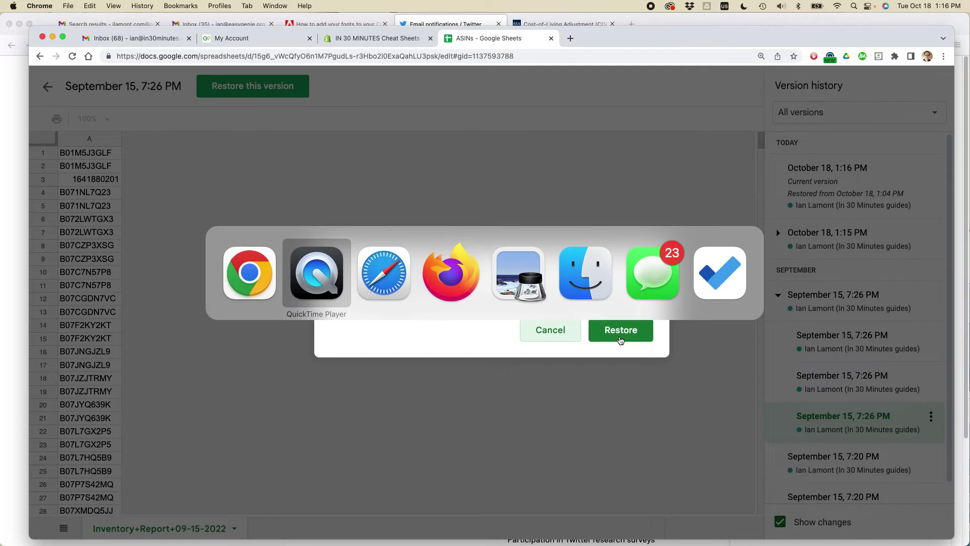
key(super+Tab)
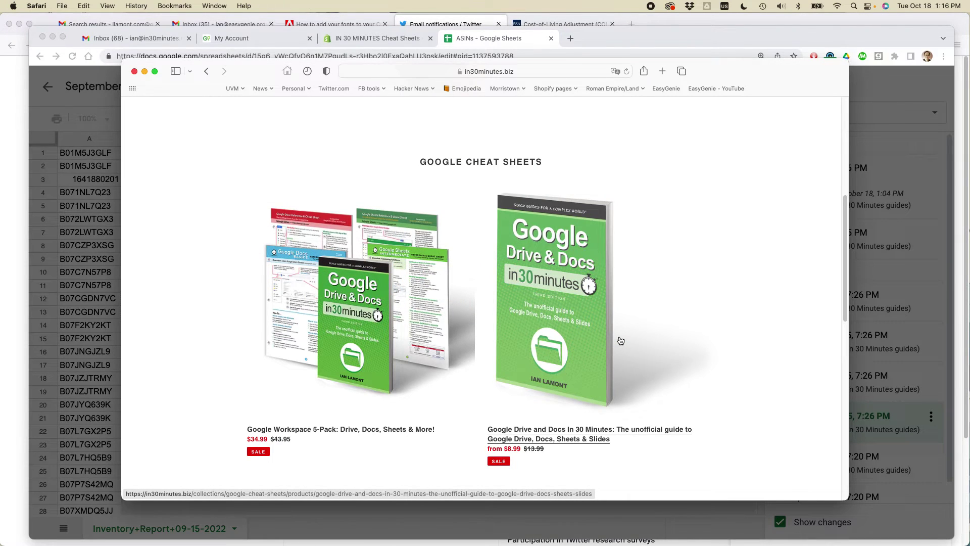